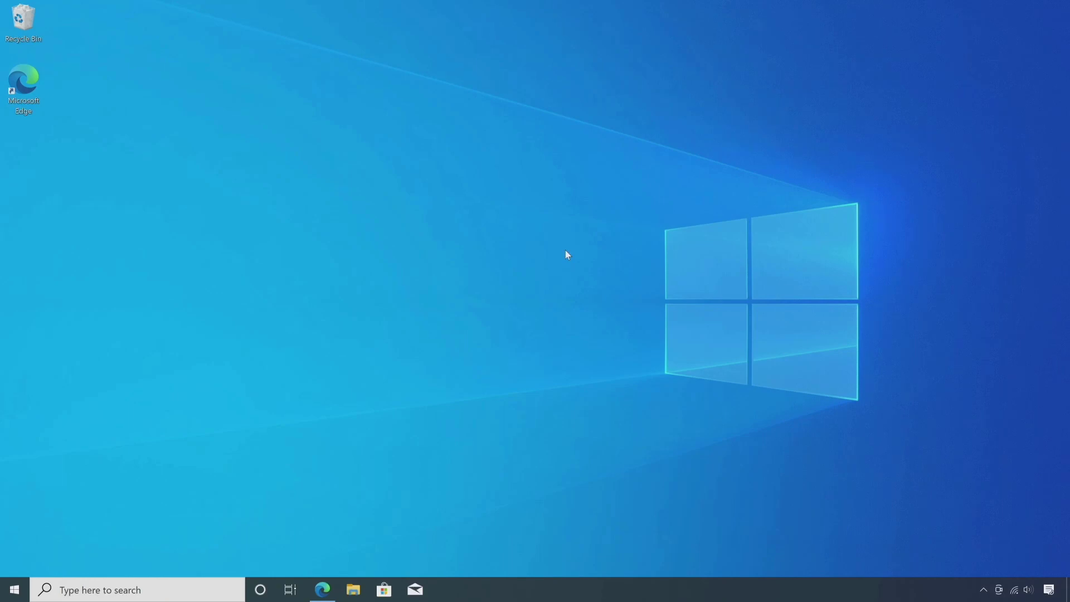
# Open NVIDIA Control Panel from the desktop context menu, then close it.
pyautogui.rightClick(567, 254)
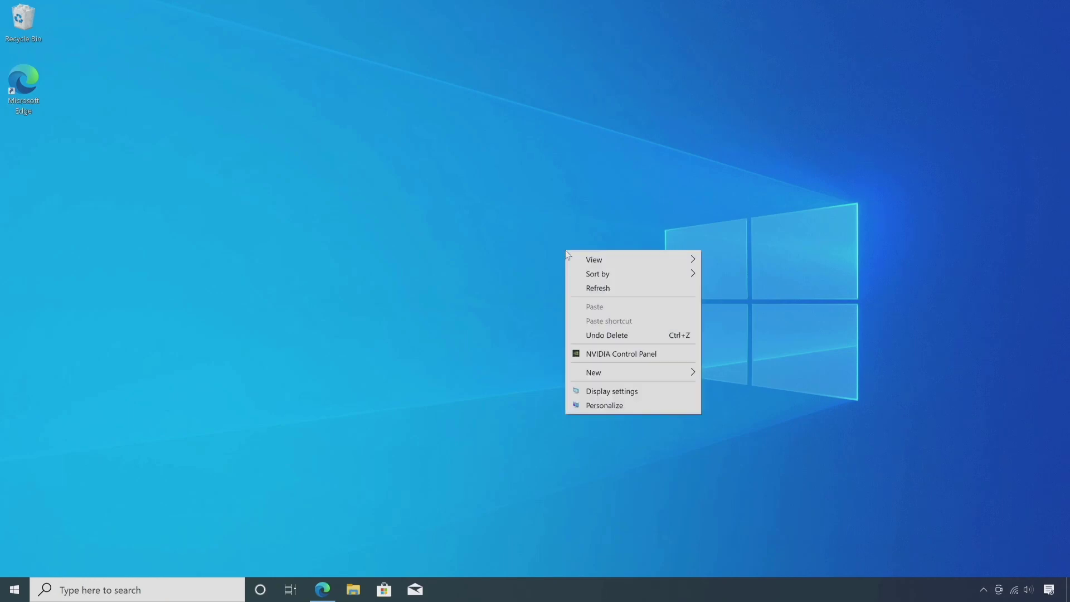
pyautogui.click(602, 359)
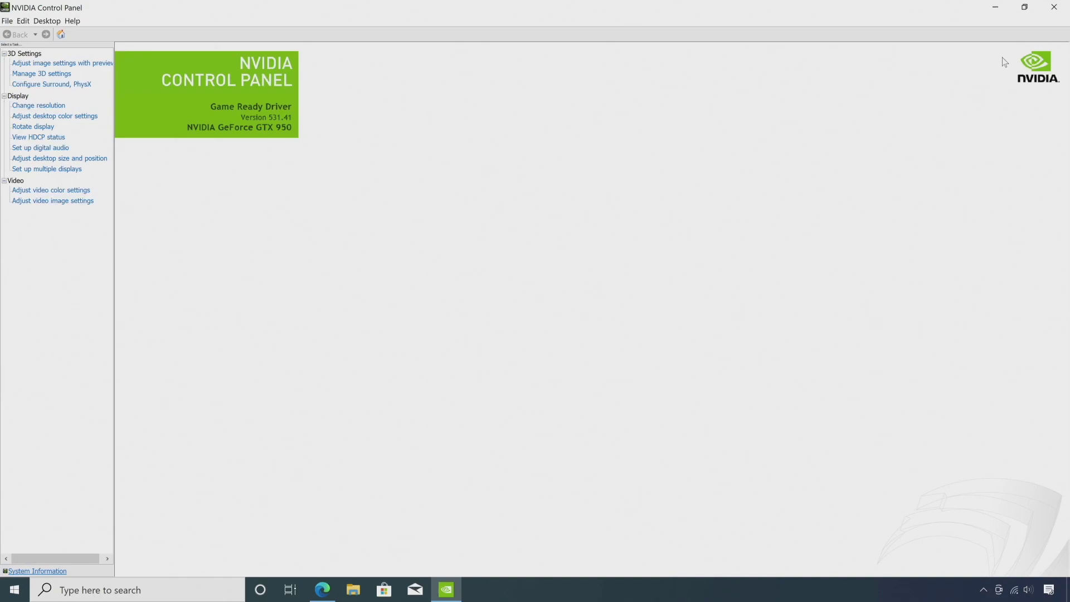
pyautogui.click(1053, 15)
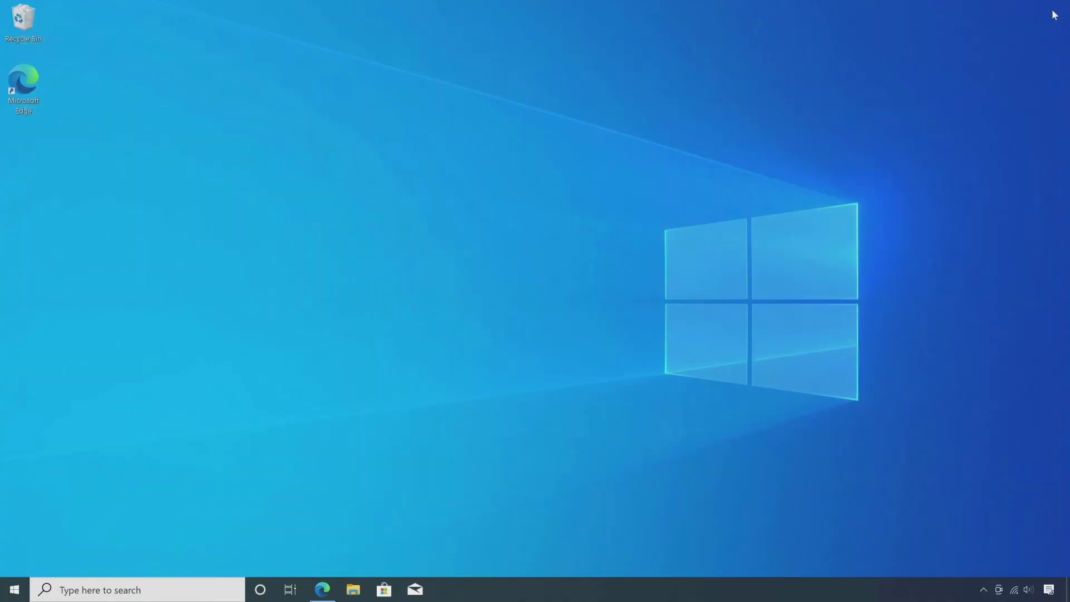
# In Edge, decline notifications, download GeForce_Experience_v3.27.0.112.exe (125 MB) and open its folder.
pyautogui.click(326, 586)
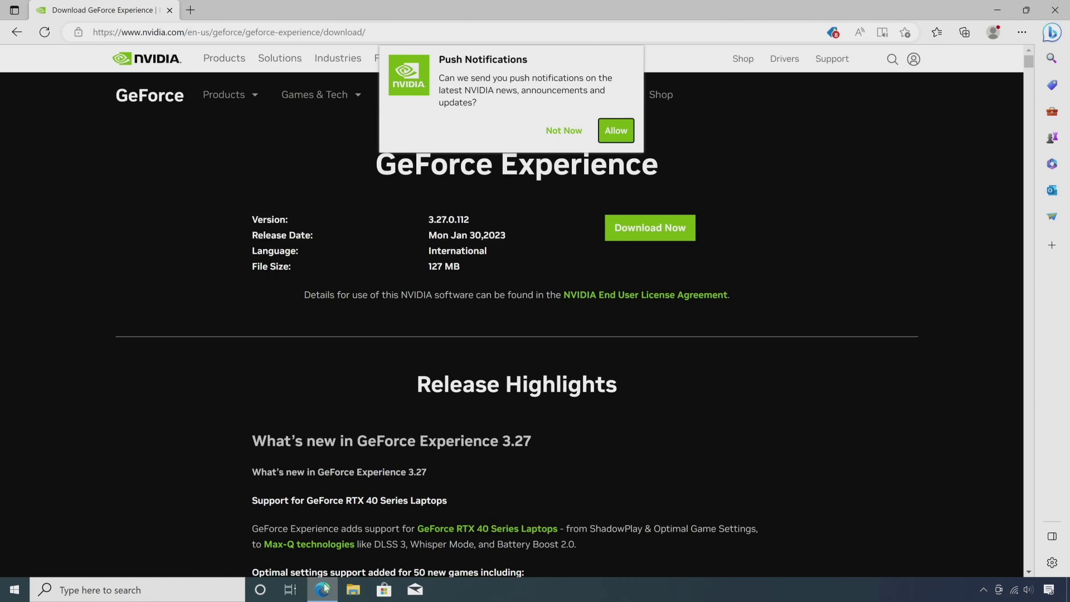
pyautogui.click(559, 132)
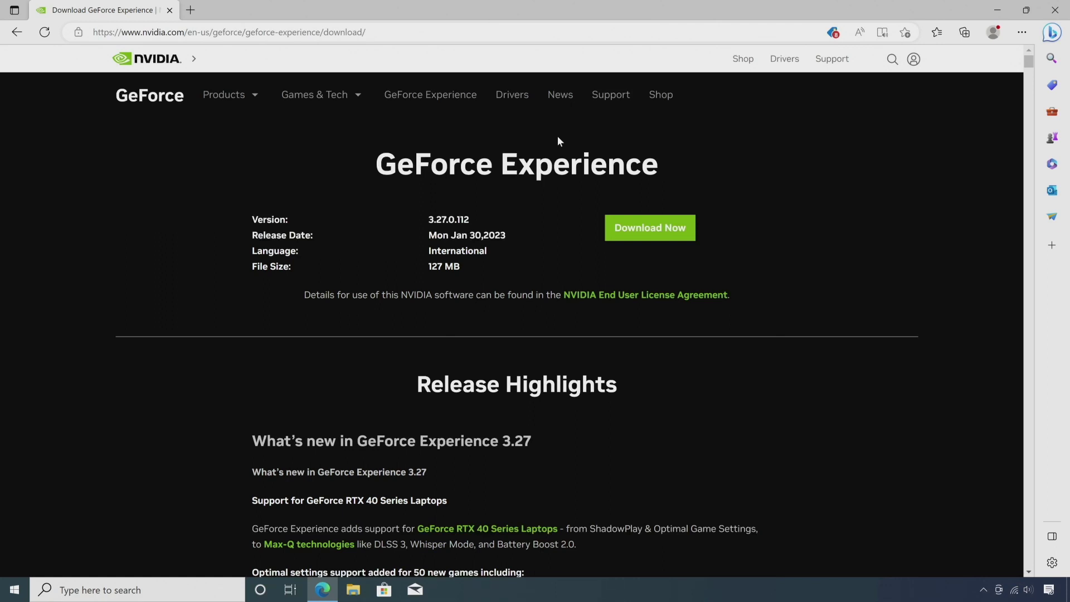
pyautogui.click(661, 236)
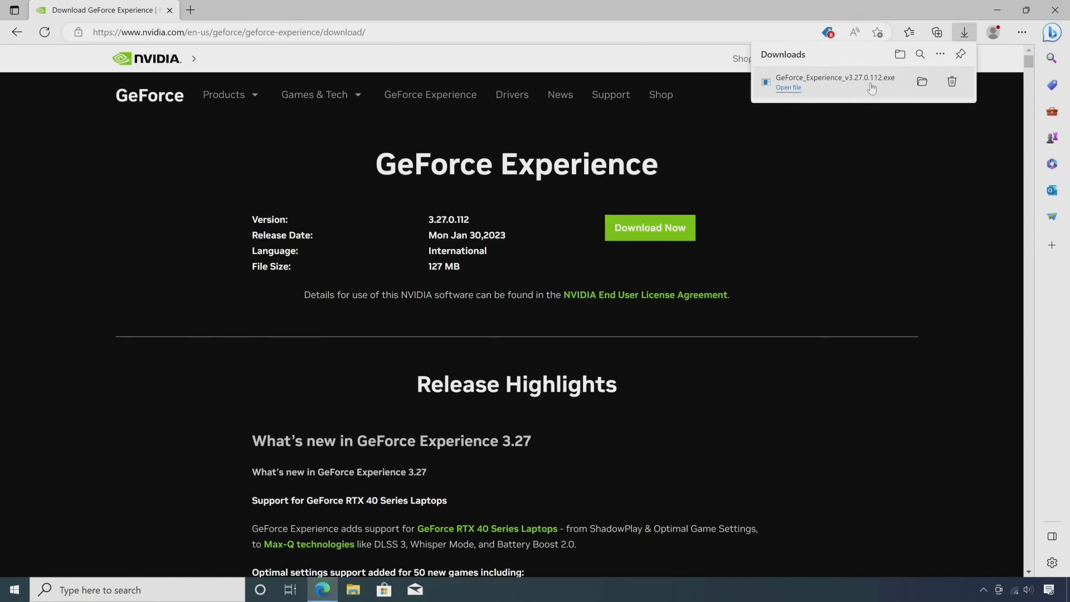
pyautogui.click(899, 55)
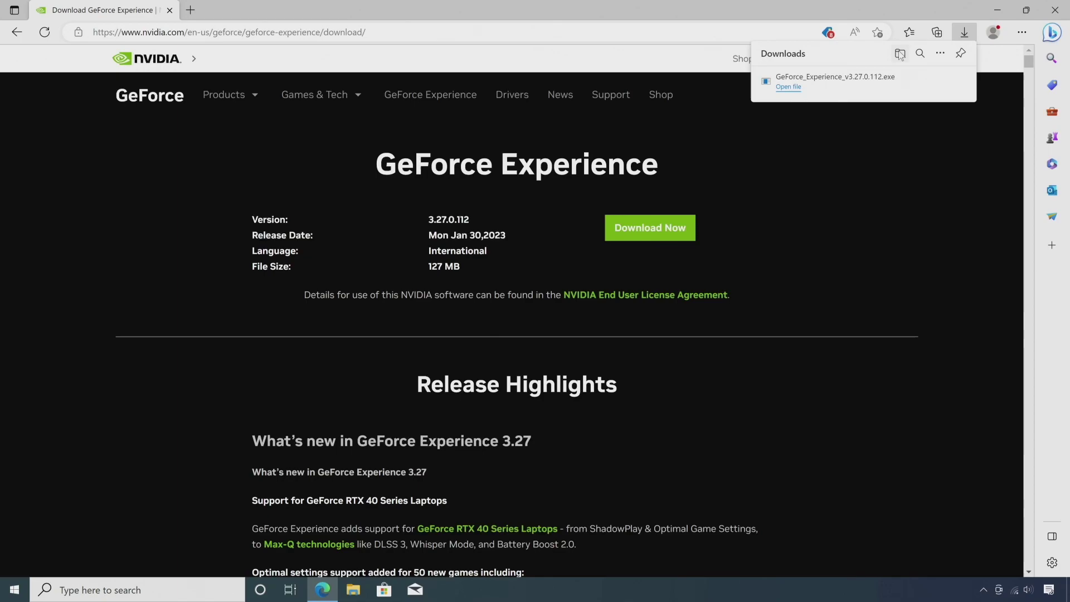
# Close Edge, run GeForce_Experience_v3.27.0.112.exe with UAC approval, and close the Downloads window.
pyautogui.click(1054, 10)
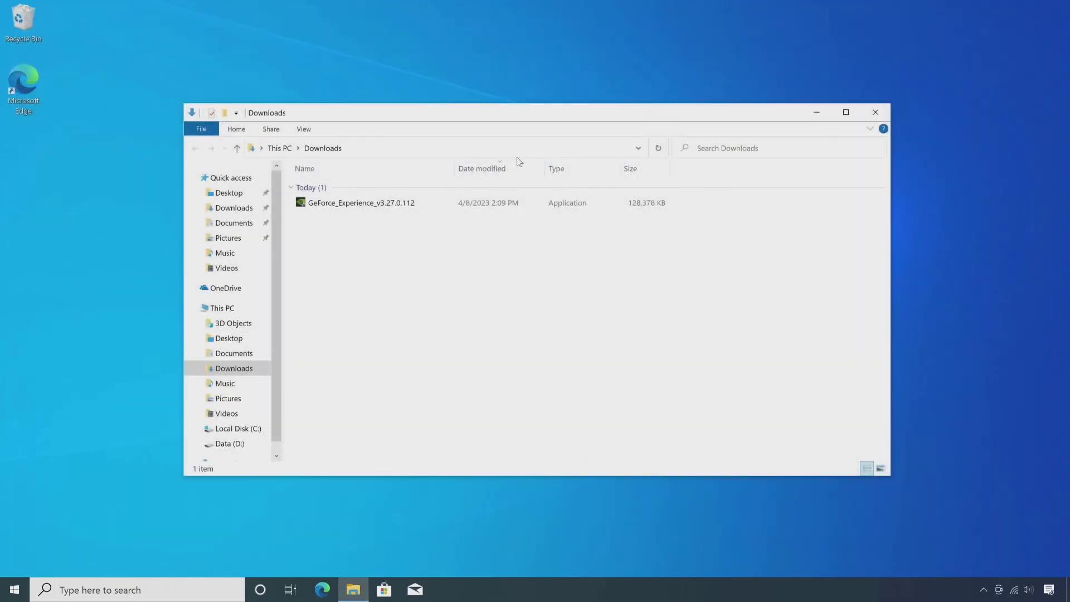
pyautogui.click(330, 206)
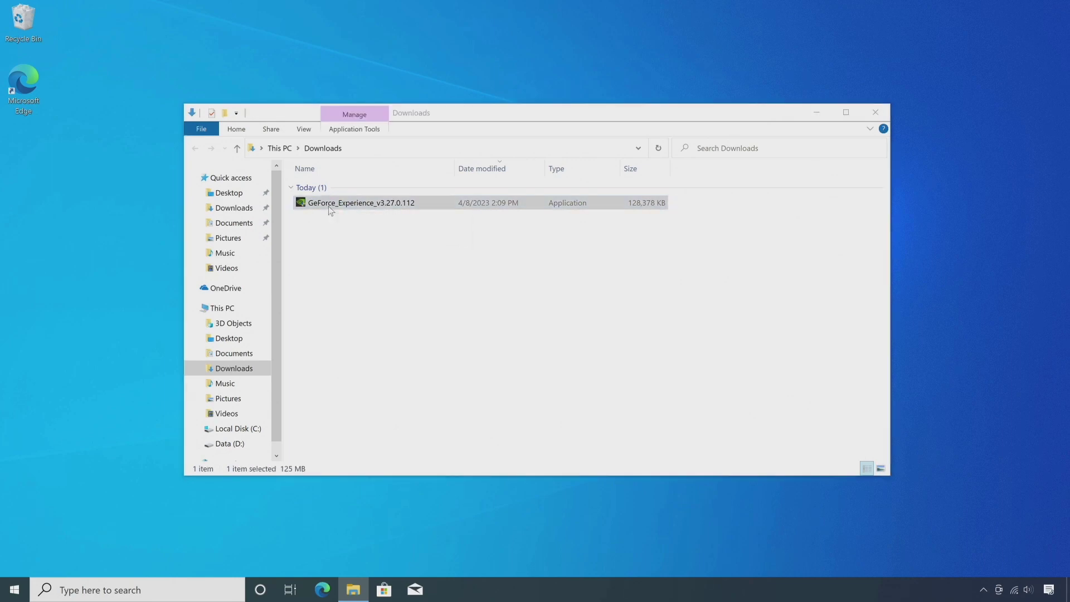
pyautogui.doubleClick(330, 204)
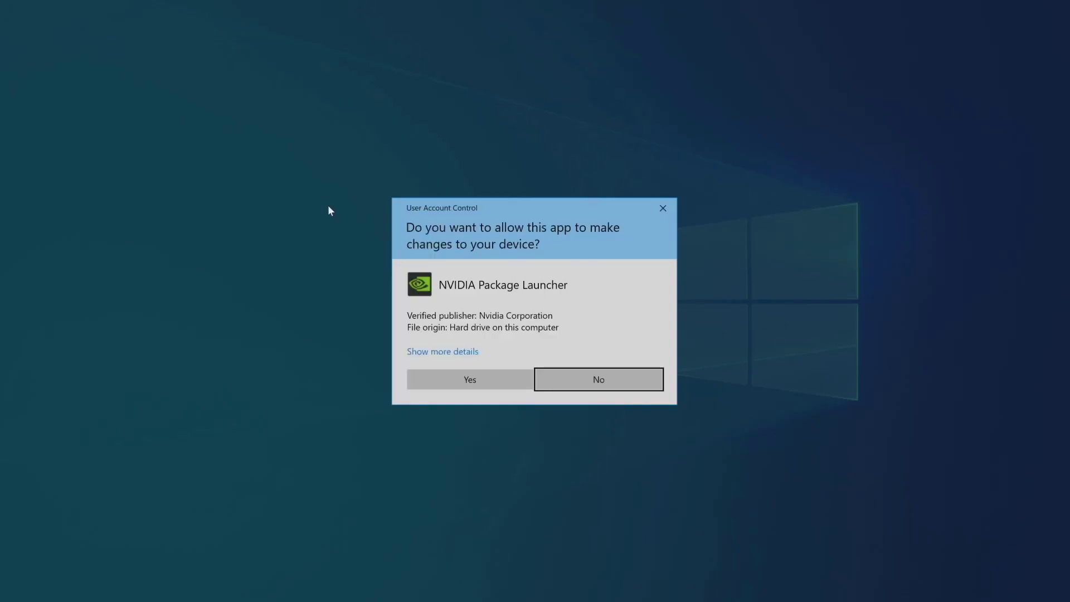
pyautogui.click(472, 380)
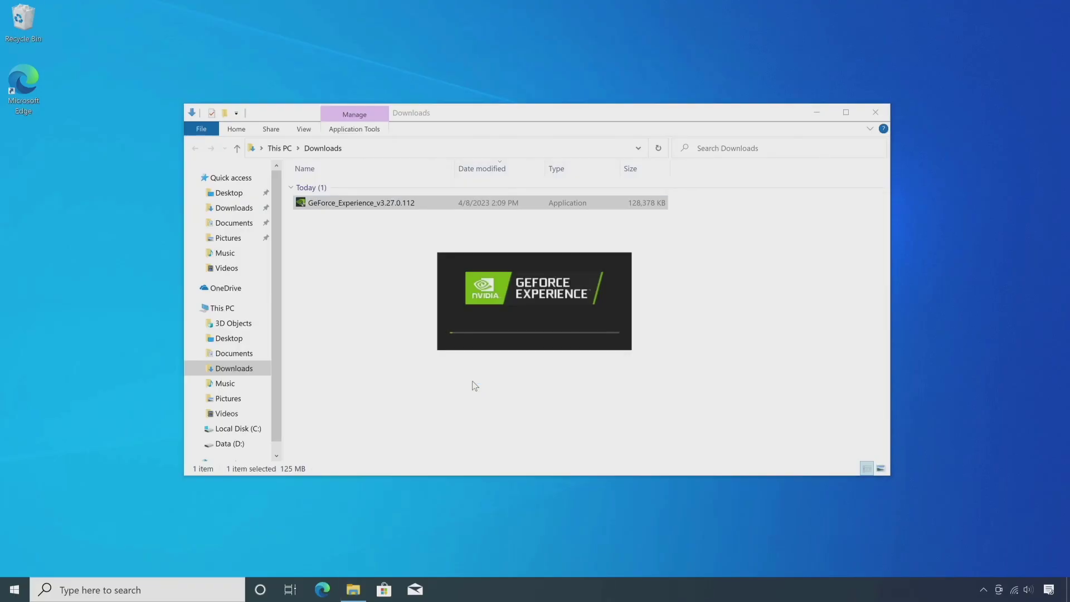
pyautogui.click(875, 112)
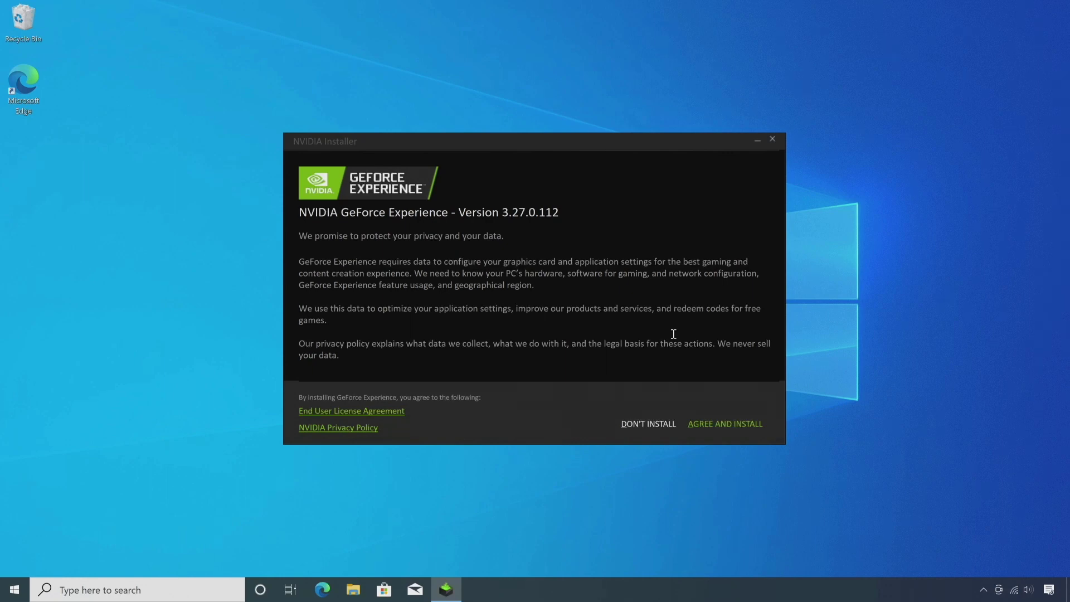
# Accept the NVIDIA terms with Agree and Install to install GeForce Experience 3.27.0.112.
pyautogui.click(723, 425)
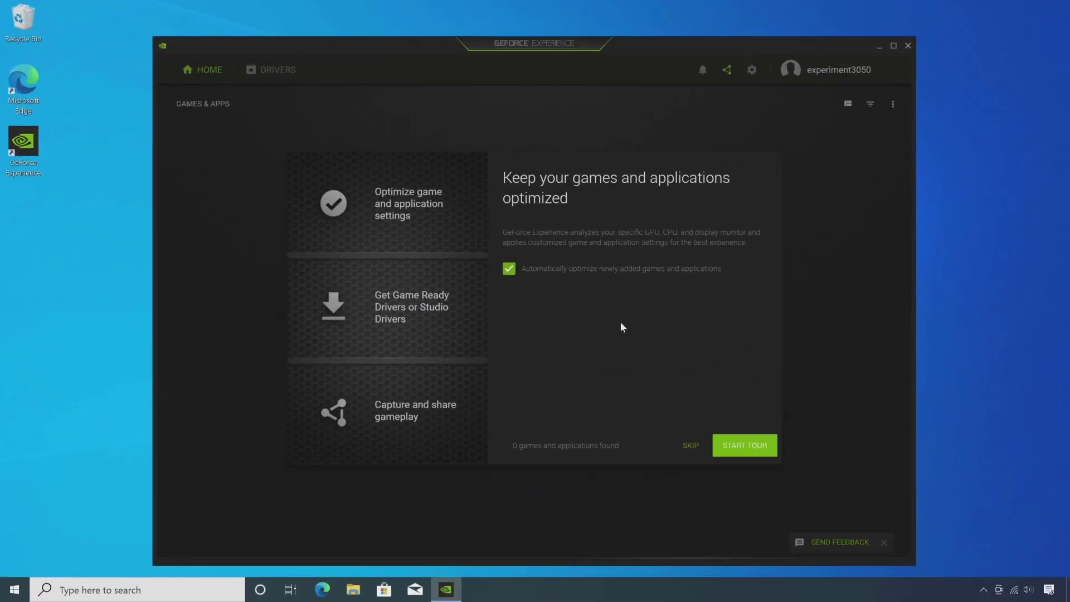
# Skip the intro, switch on Desktop capture under In-Game Overlay Privacy control, and close the overlay.
pyautogui.click(690, 446)
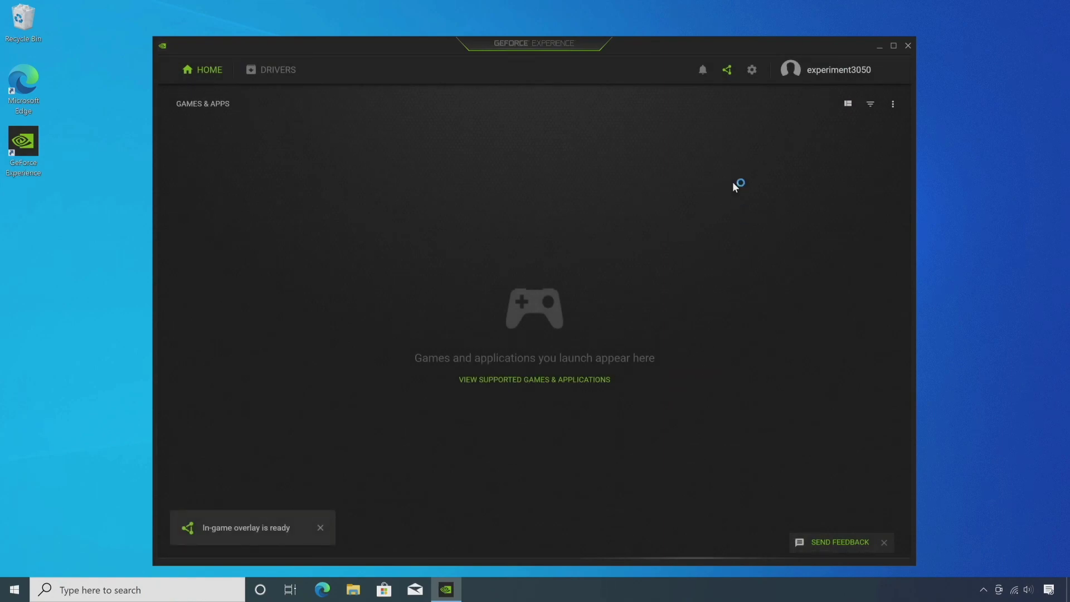
pyautogui.click(752, 70)
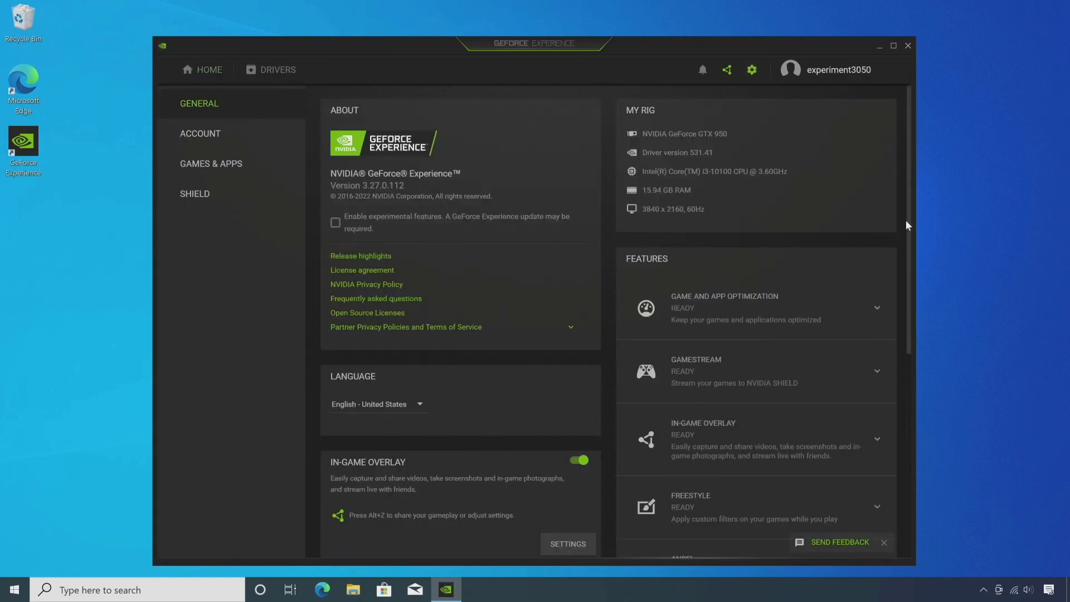
pyautogui.moveTo(905, 219); pyautogui.dragTo(901, 360)
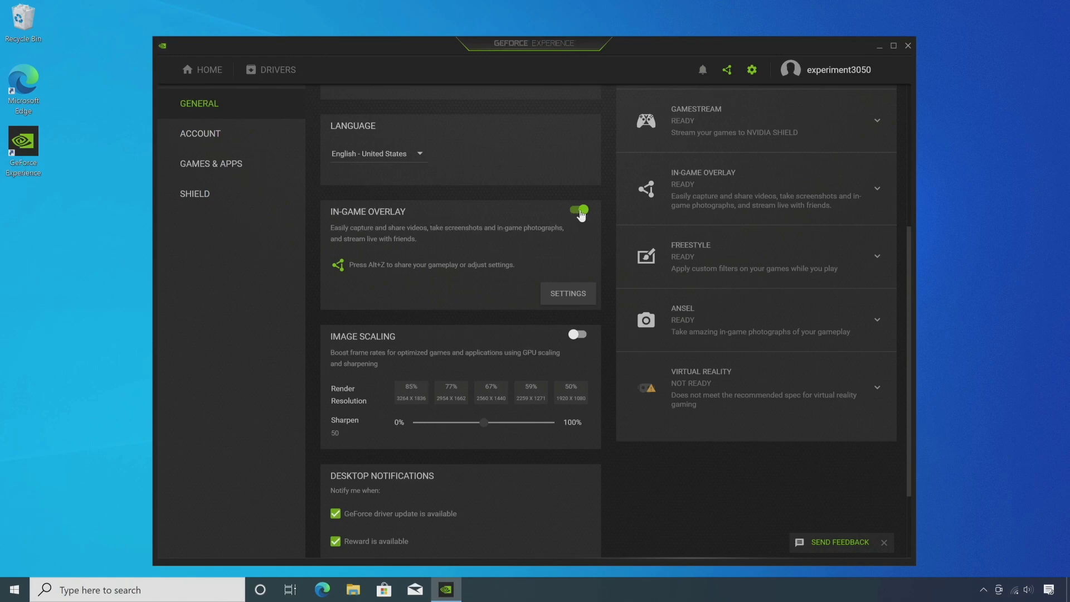
pyautogui.click(567, 295)
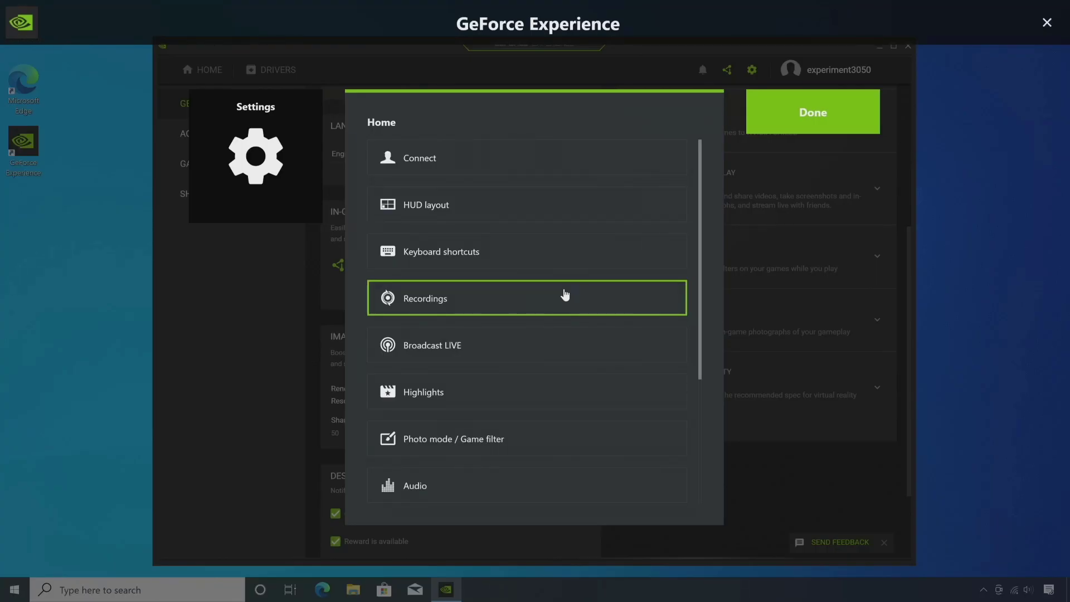
pyautogui.moveTo(698, 295); pyautogui.dragTo(704, 425)
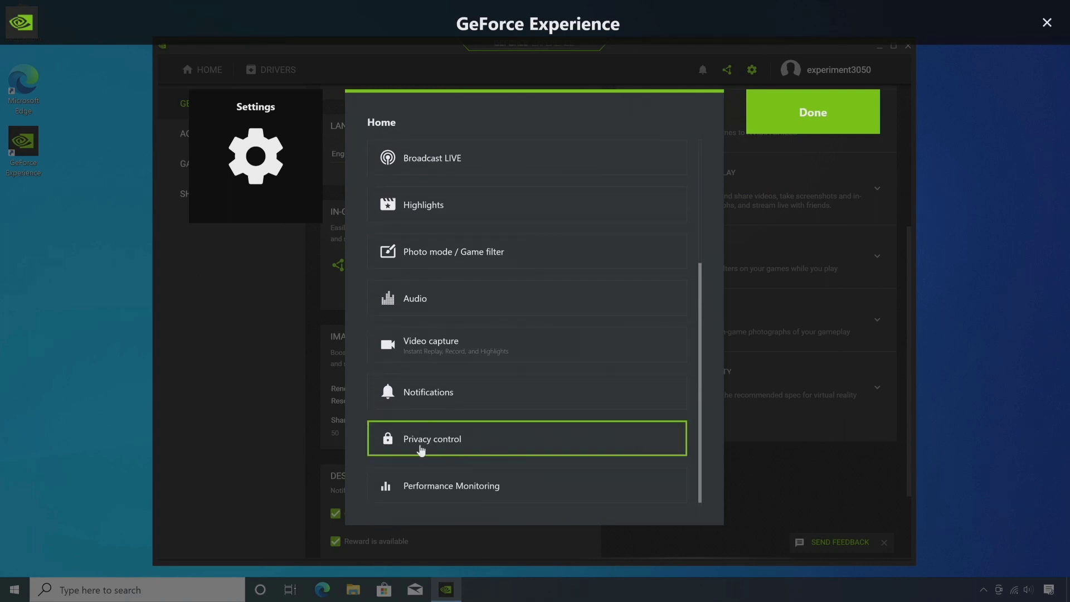
pyautogui.click(421, 449)
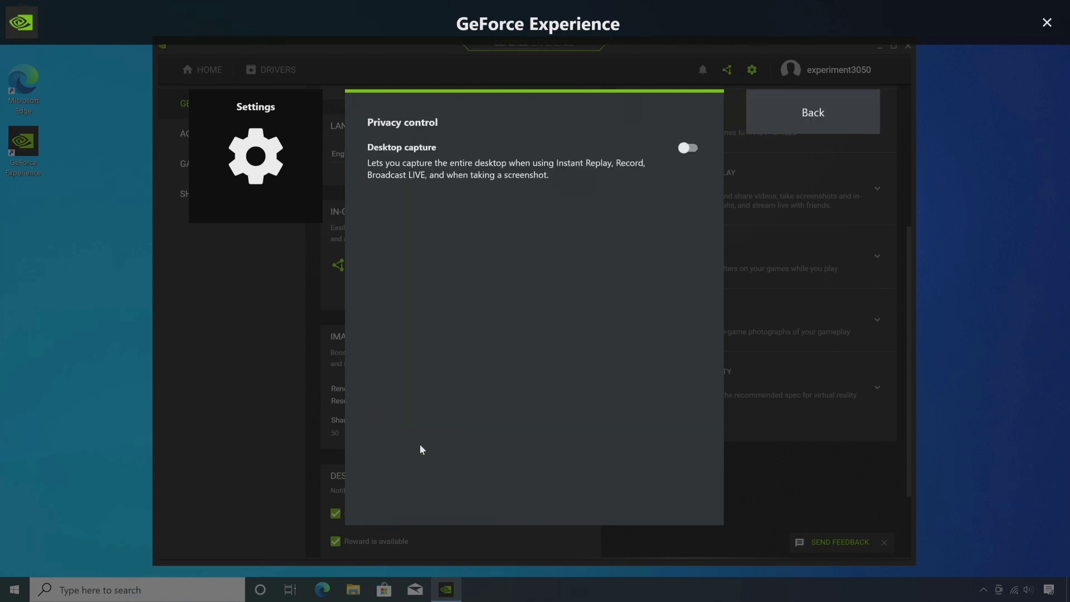
pyautogui.click(690, 149)
pyautogui.click(790, 125)
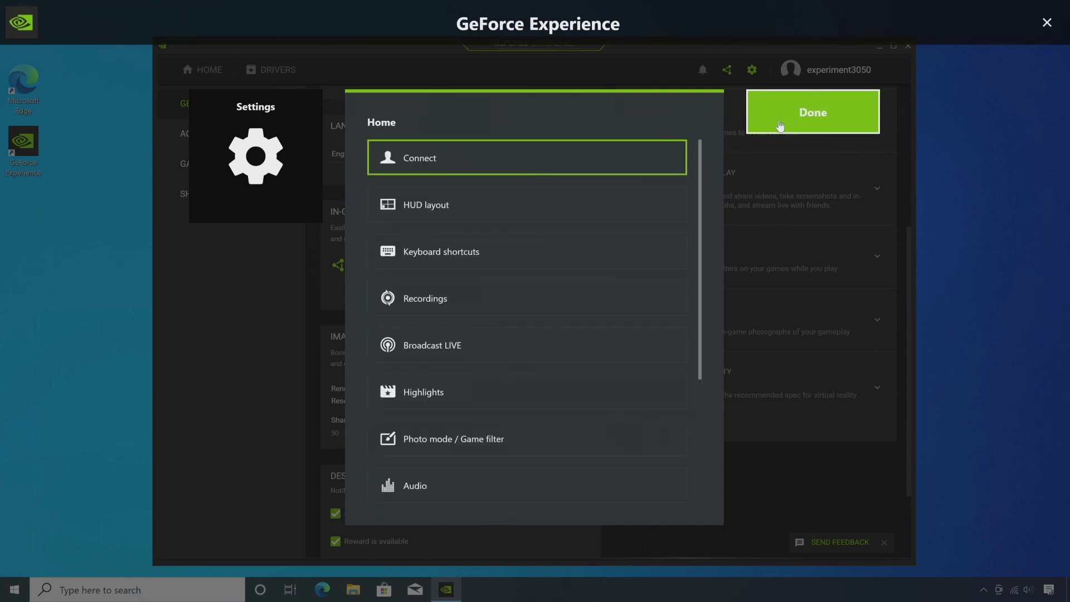
pyautogui.click(783, 126)
pyautogui.click(1047, 23)
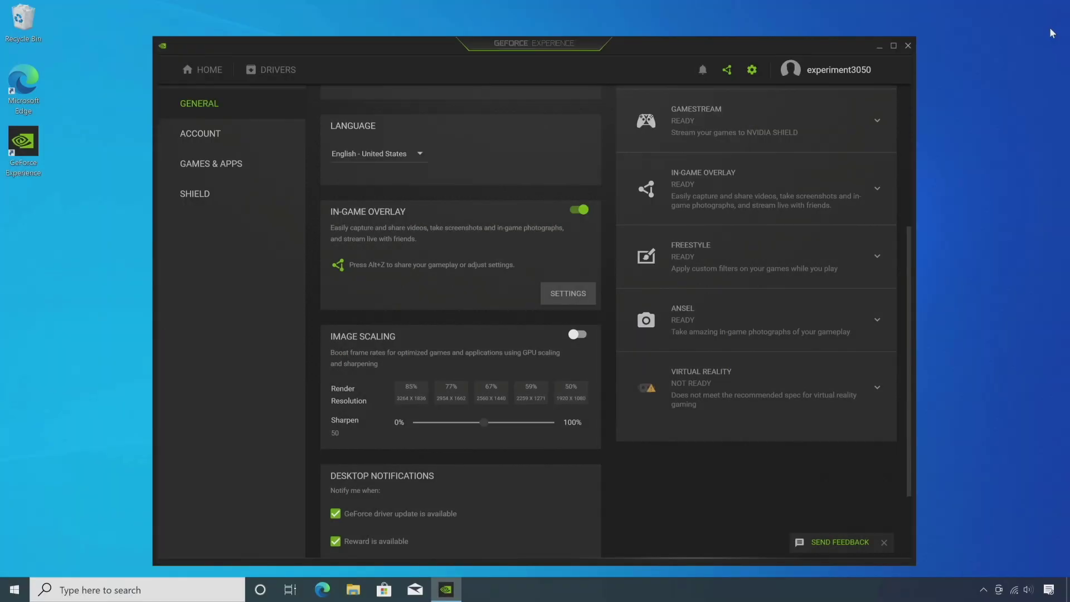
# Close GeForce Experience, start a desktop recording via Alt+Z Record > Start, and close the overlay.
pyautogui.click(907, 46)
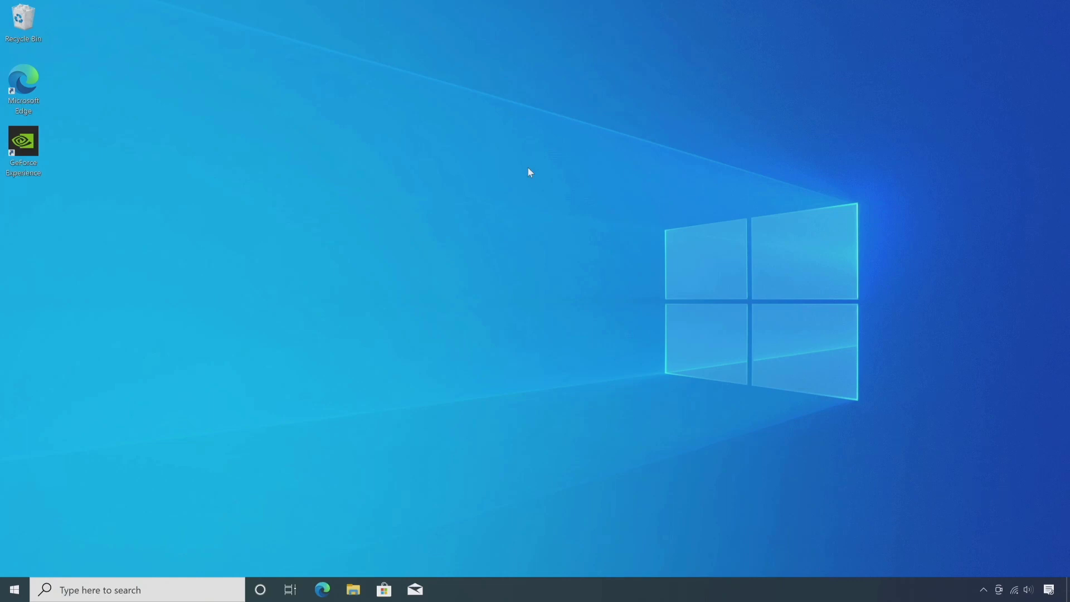
pyautogui.hotkey('alt', 'z')
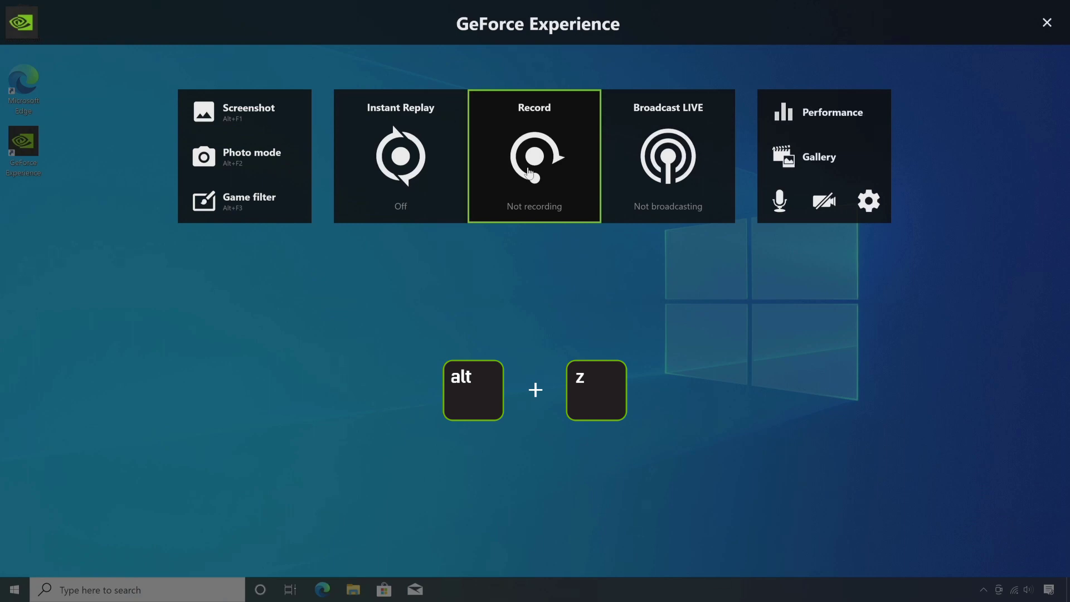
pyautogui.click(529, 174)
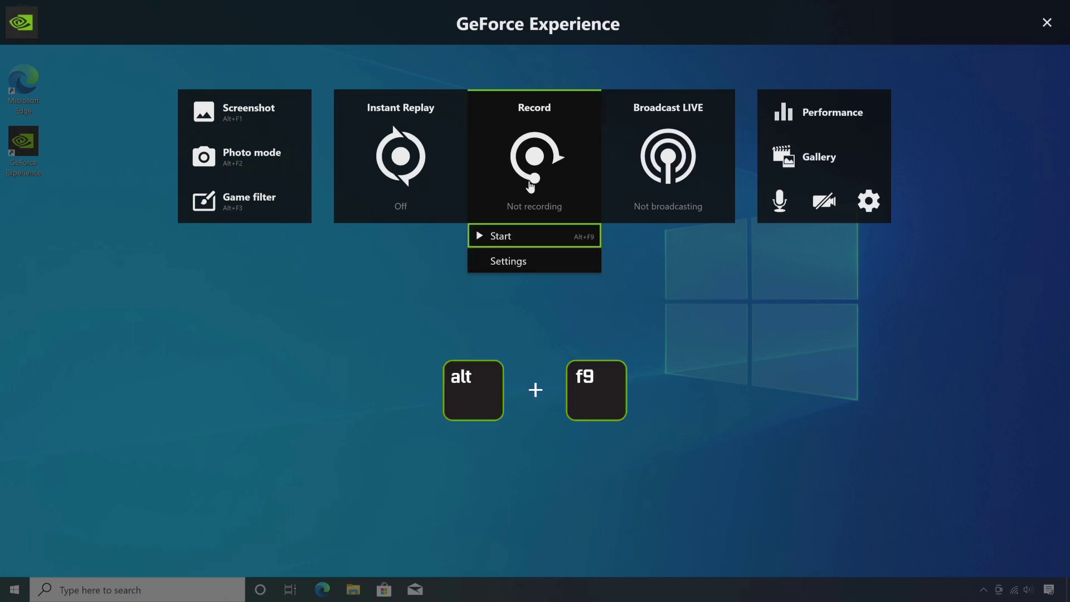
pyautogui.click(492, 239)
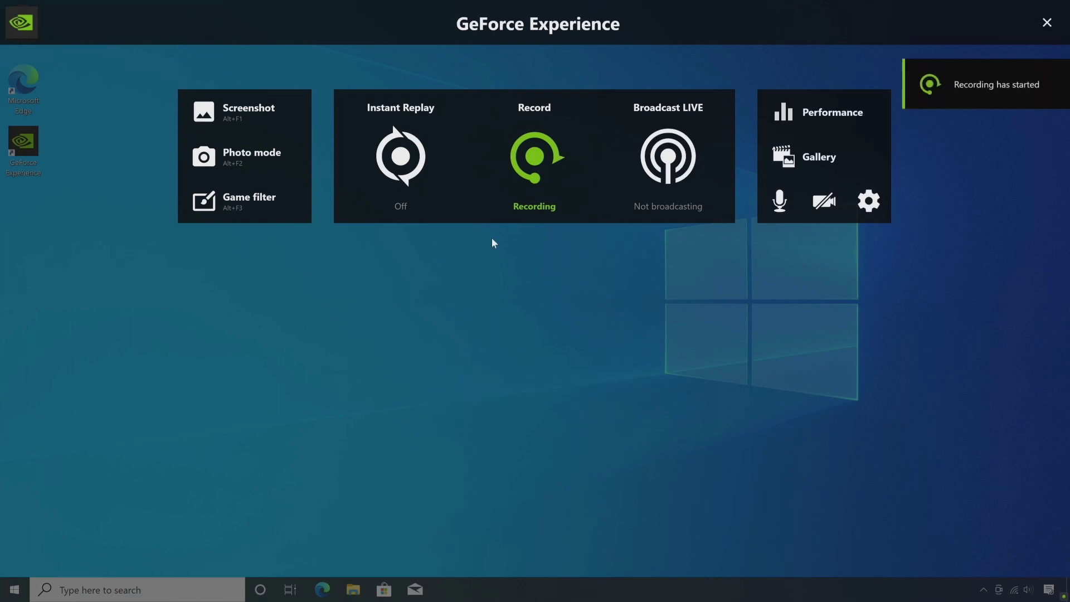
pyautogui.click(1048, 22)
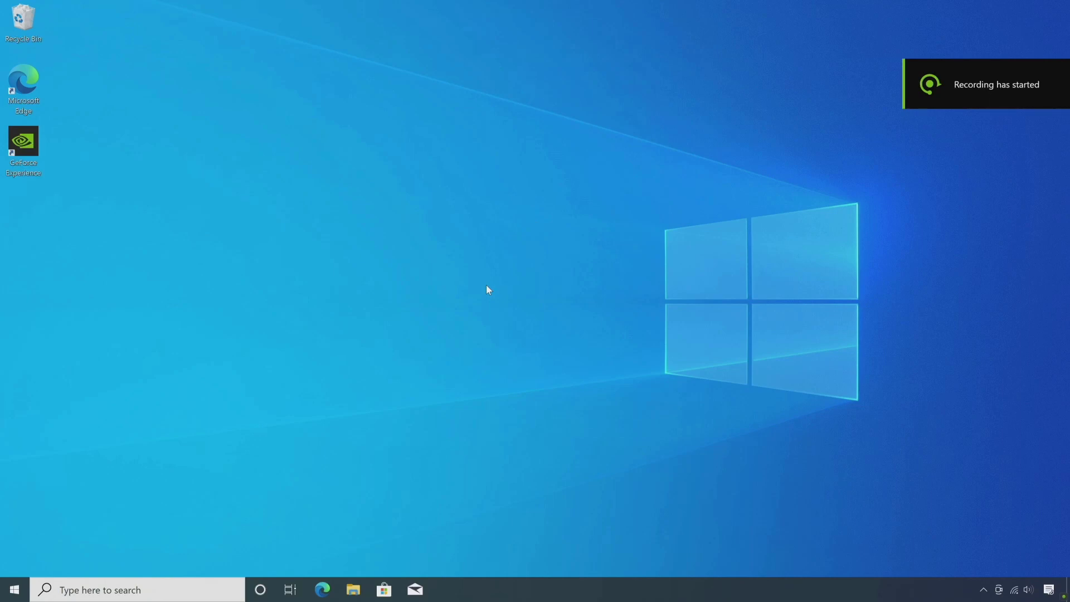
pyautogui.click(12, 593)
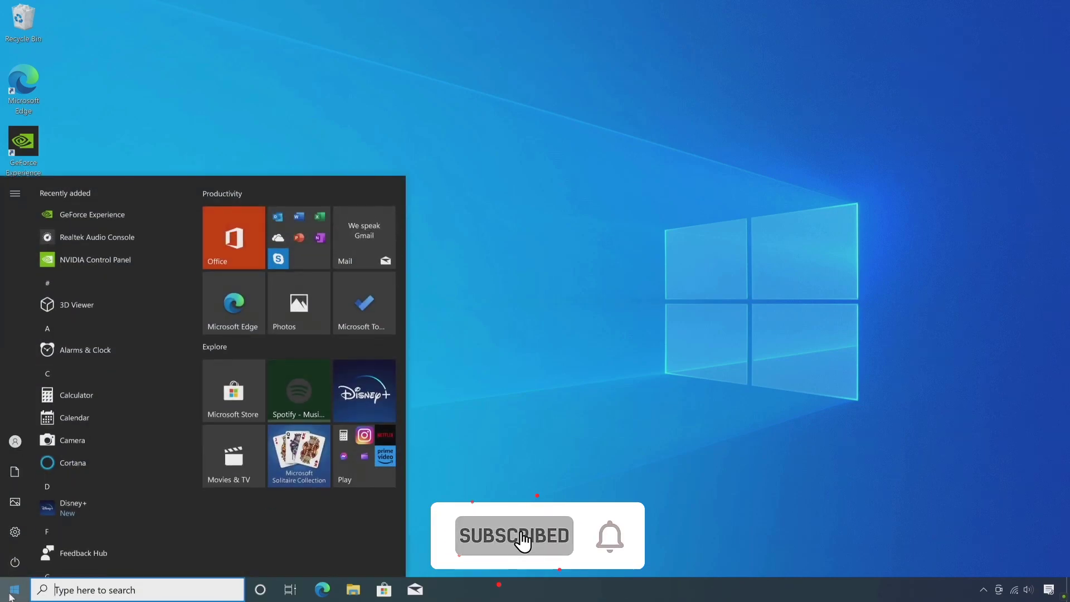
pyautogui.click(12, 593)
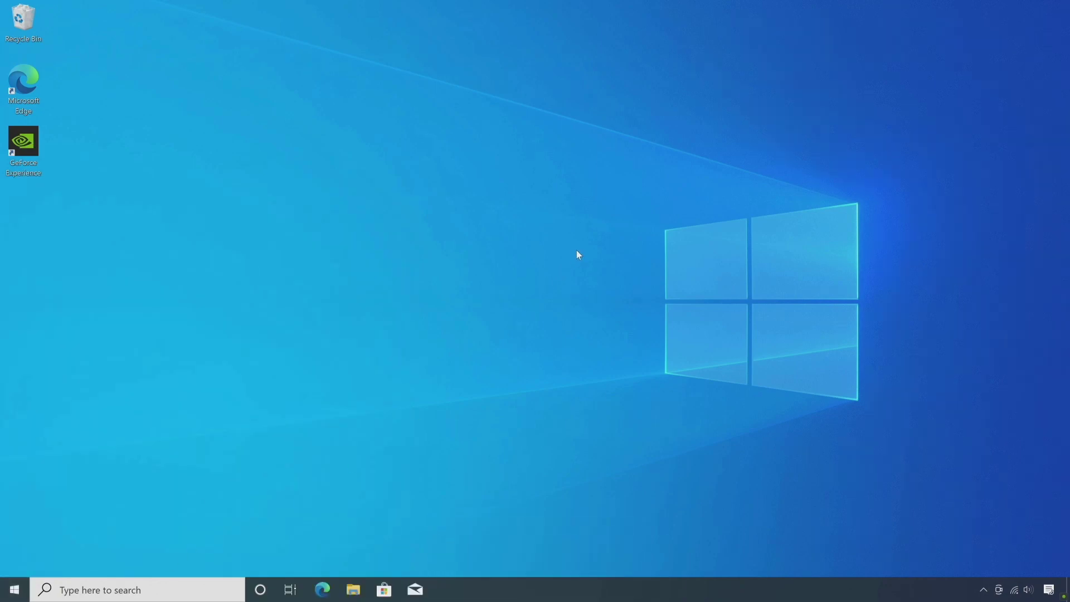
# With Alt+Z, stop and save the desktop recording via Record > Stop and save, then close the overlay.
pyautogui.hotkey('alt', 'z')
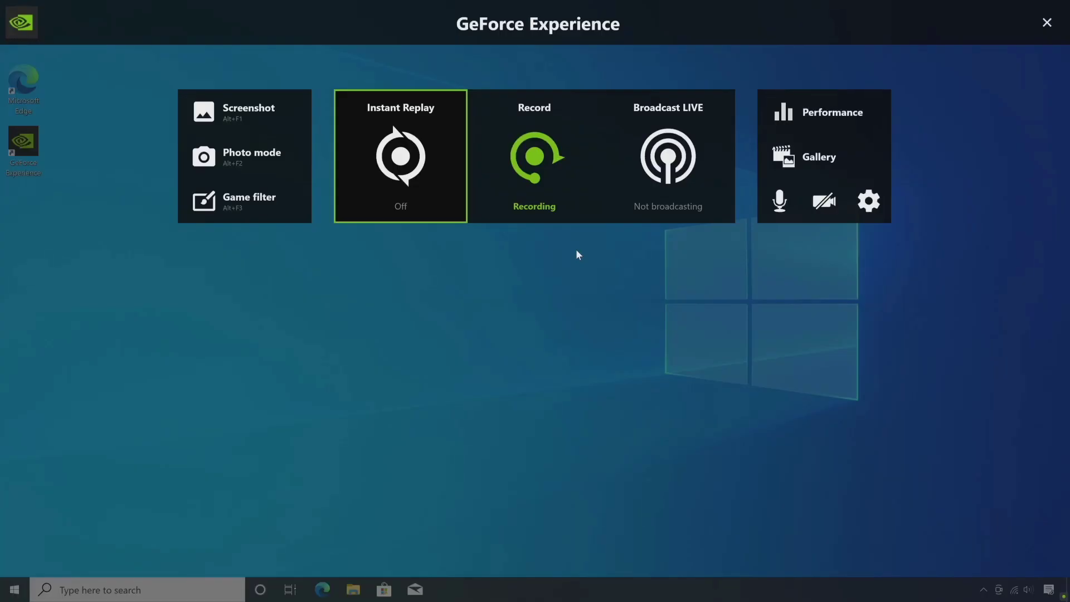
pyautogui.click(540, 159)
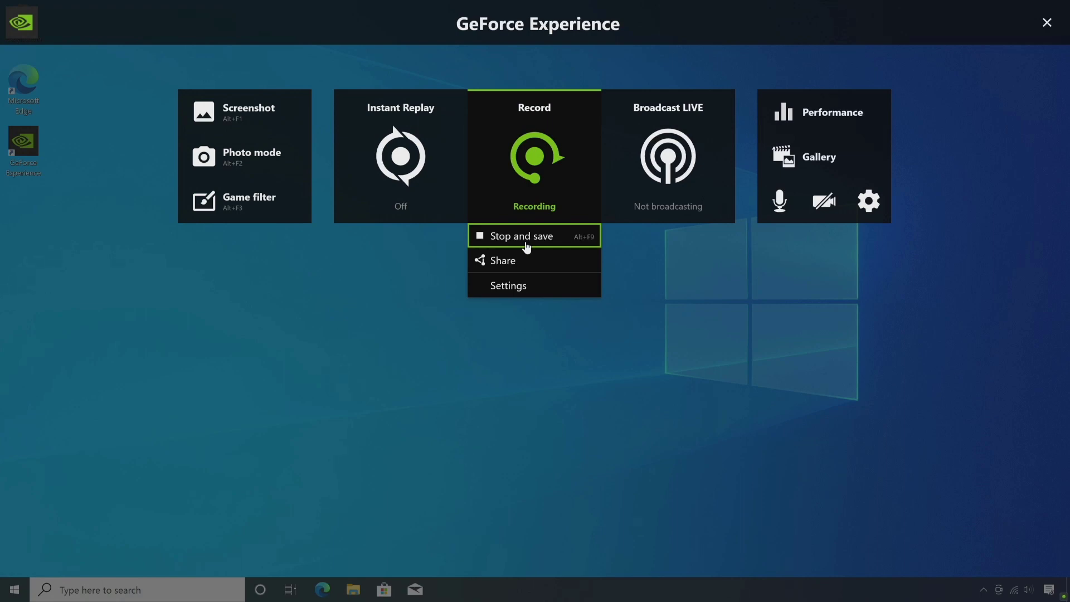
pyautogui.hotkey('alt', 'F9')
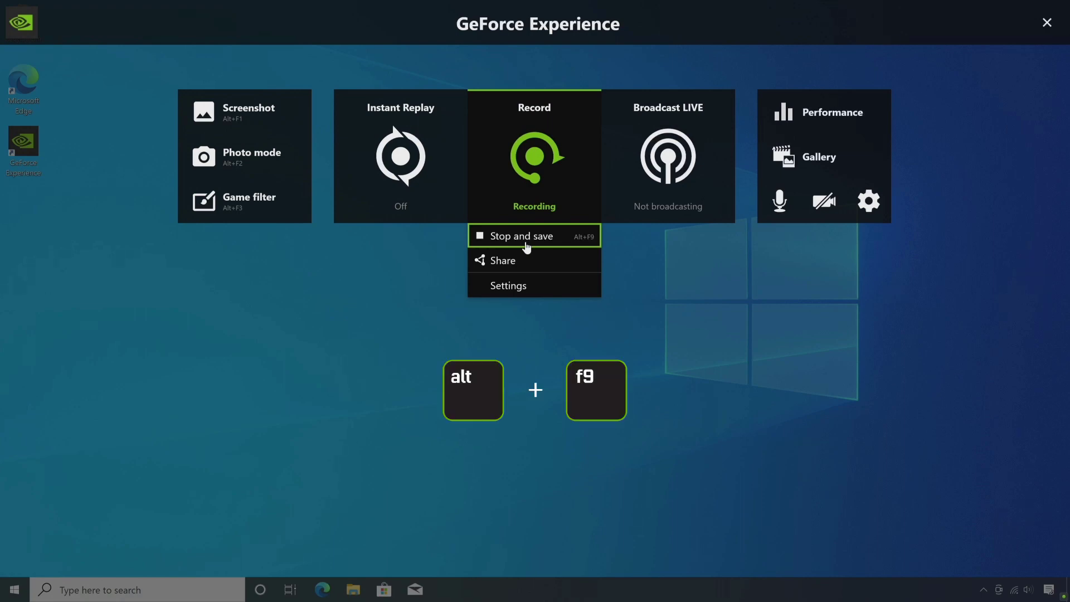
pyautogui.click(526, 247)
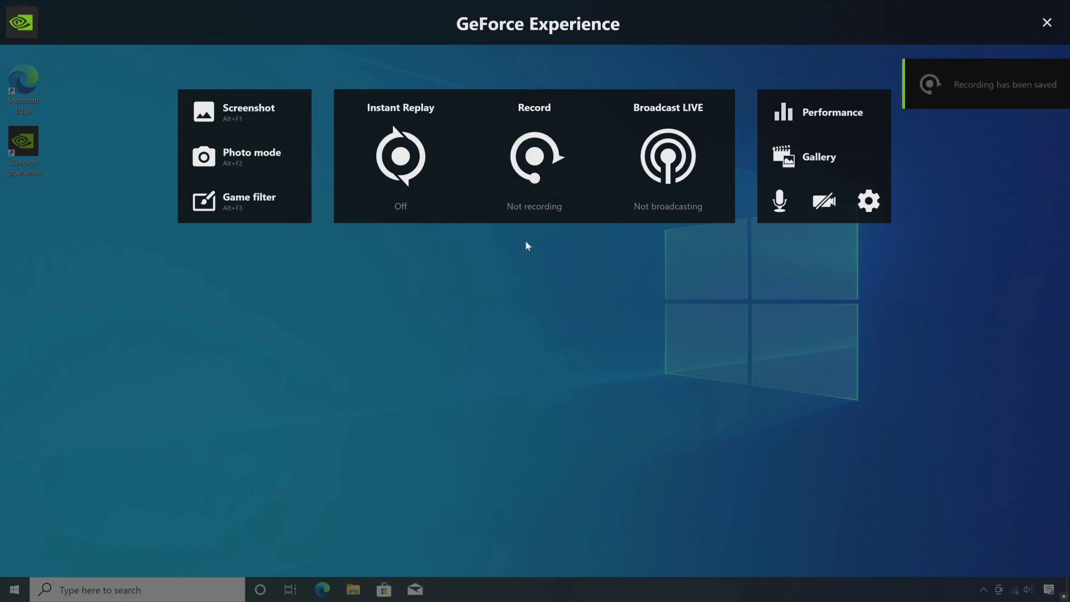
pyautogui.click(1046, 24)
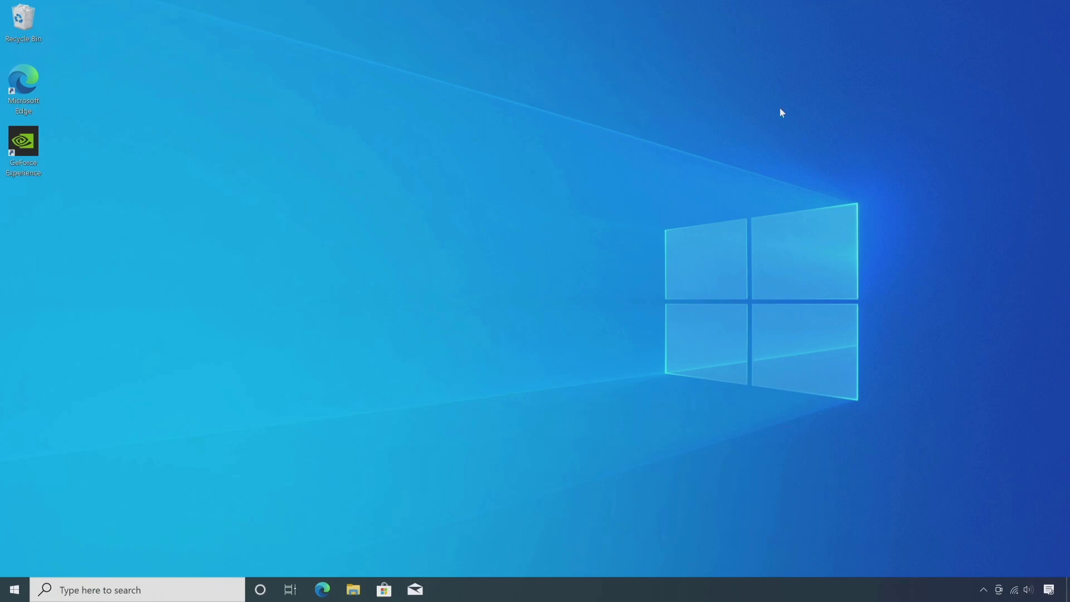
# Open File Explorer, go to Videos > Desktop, and select the 41.9 MB MP4 recording.
pyautogui.click(357, 592)
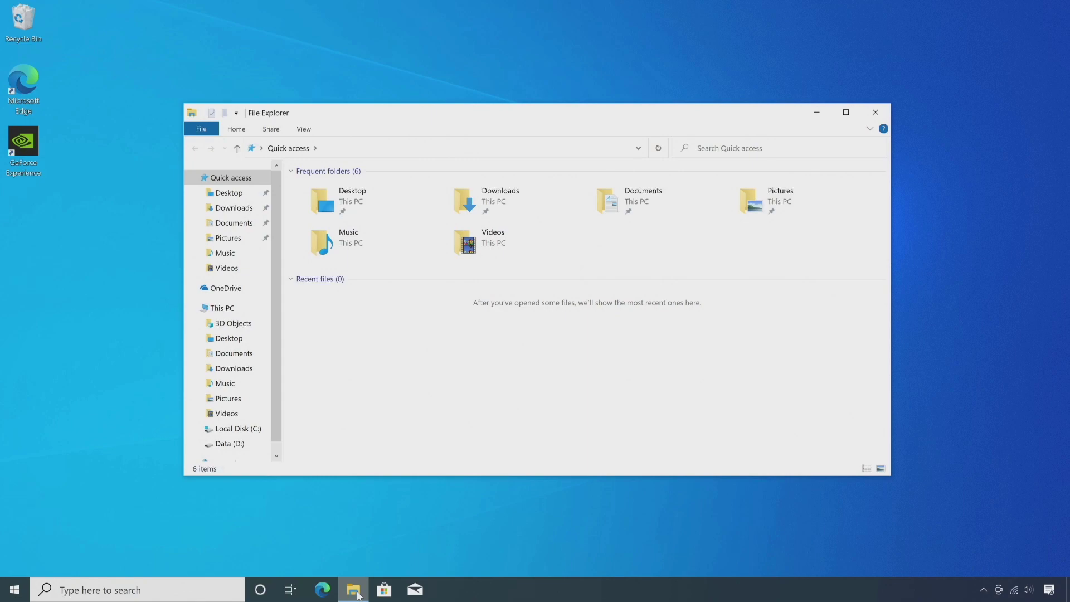
pyautogui.doubleClick(485, 239)
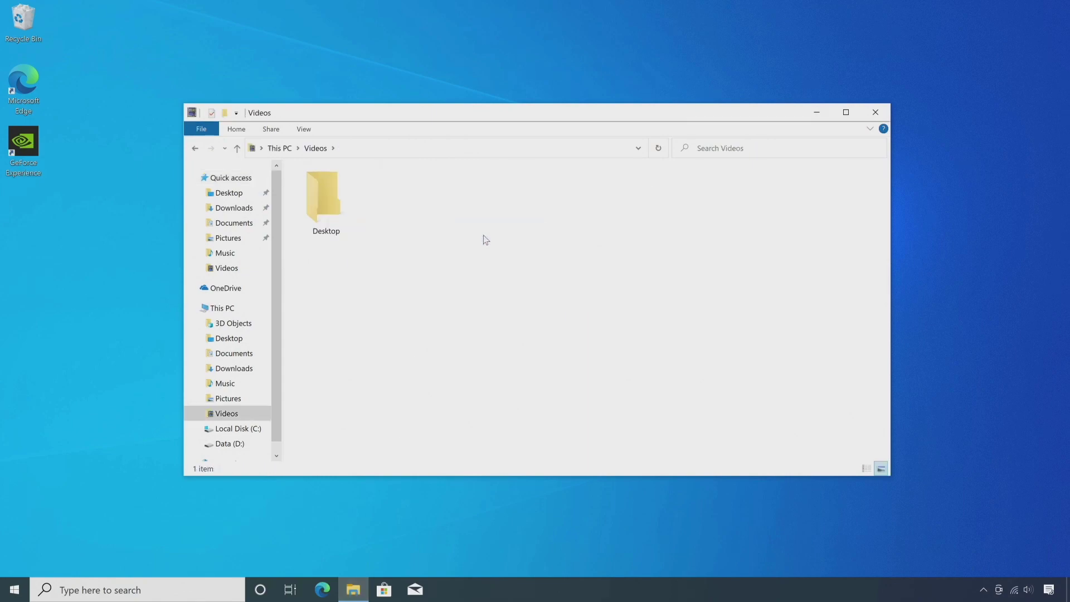
pyautogui.click(310, 205)
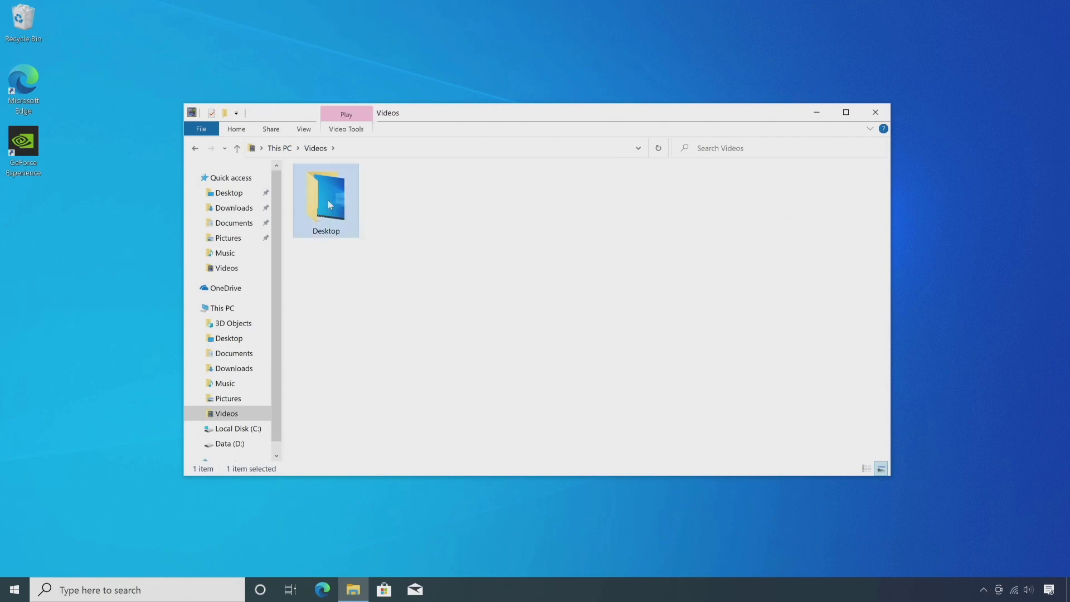
pyautogui.doubleClick(329, 205)
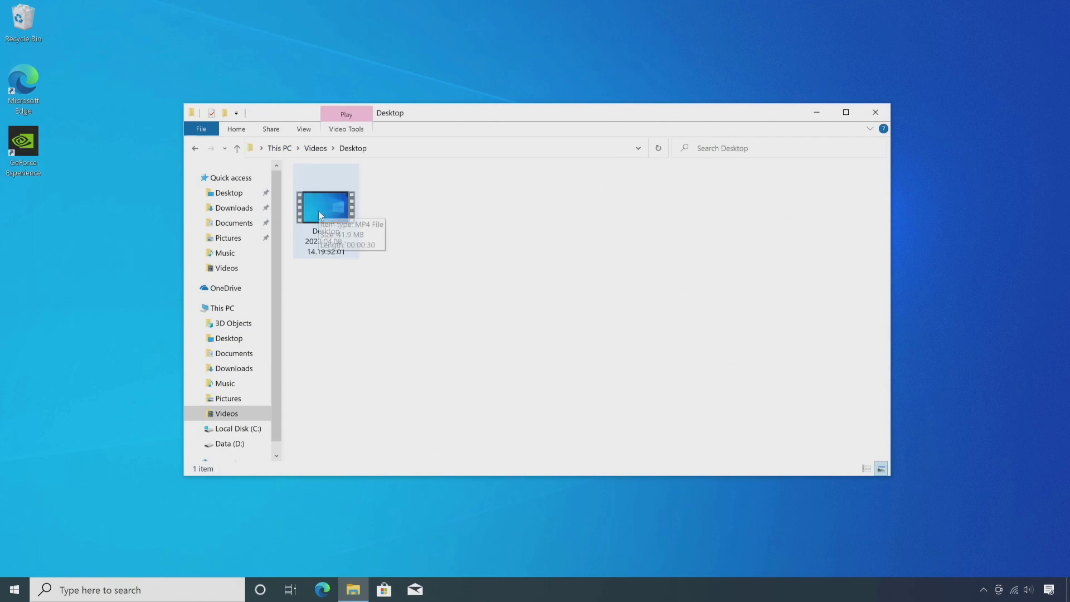
pyautogui.click(319, 210)
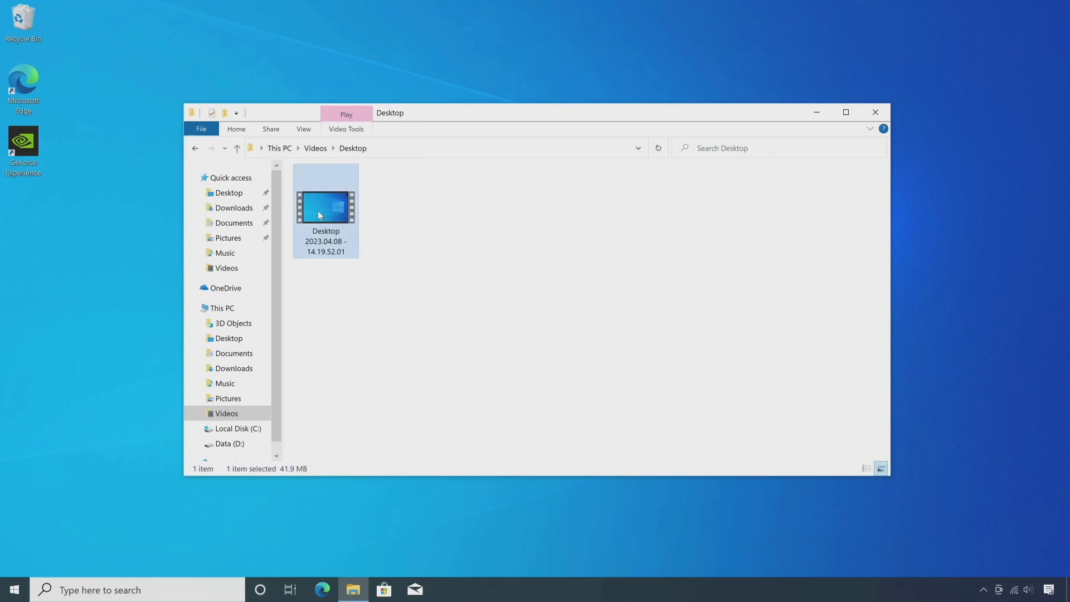
# Play the recording in Movies & TV, seek ahead to the end of the 30-second clip, then close it.
pyautogui.doubleClick(319, 213)
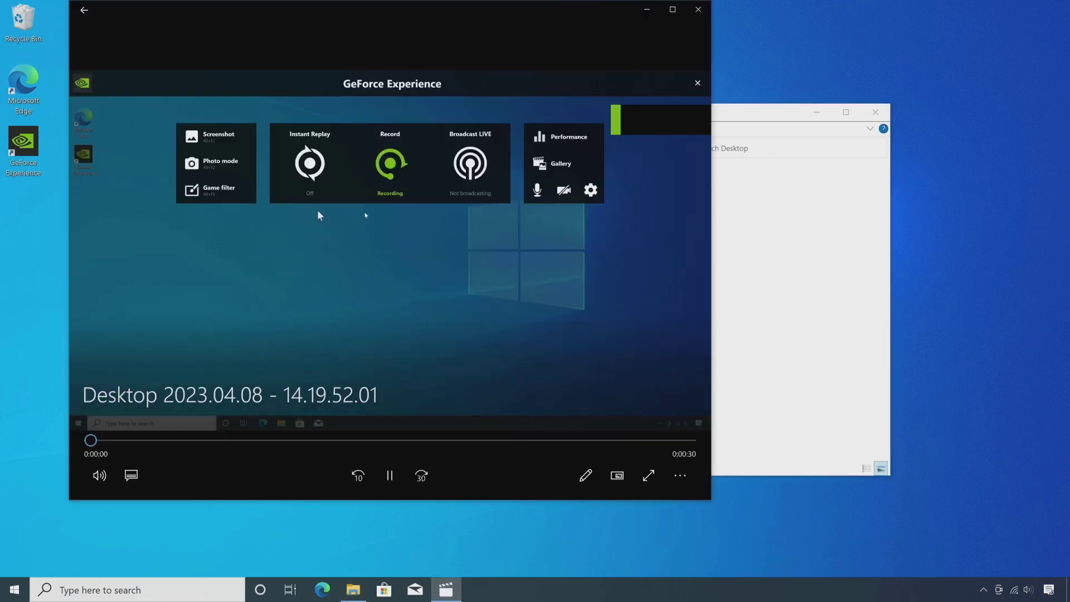
pyautogui.moveTo(586, 16); pyautogui.dragTo(724, 36)
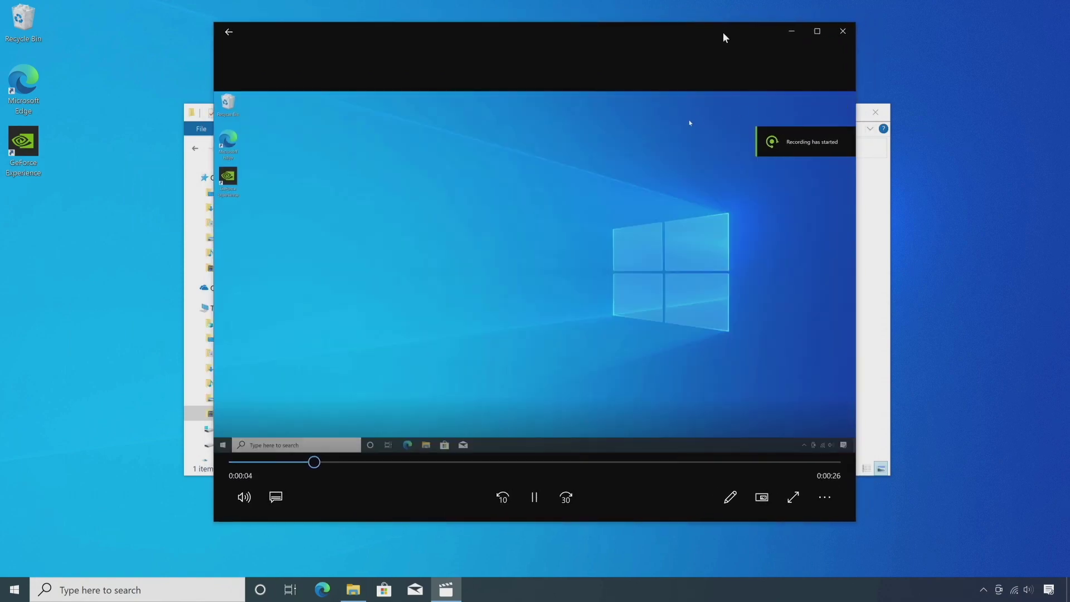
pyautogui.moveTo(339, 463); pyautogui.dragTo(807, 456)
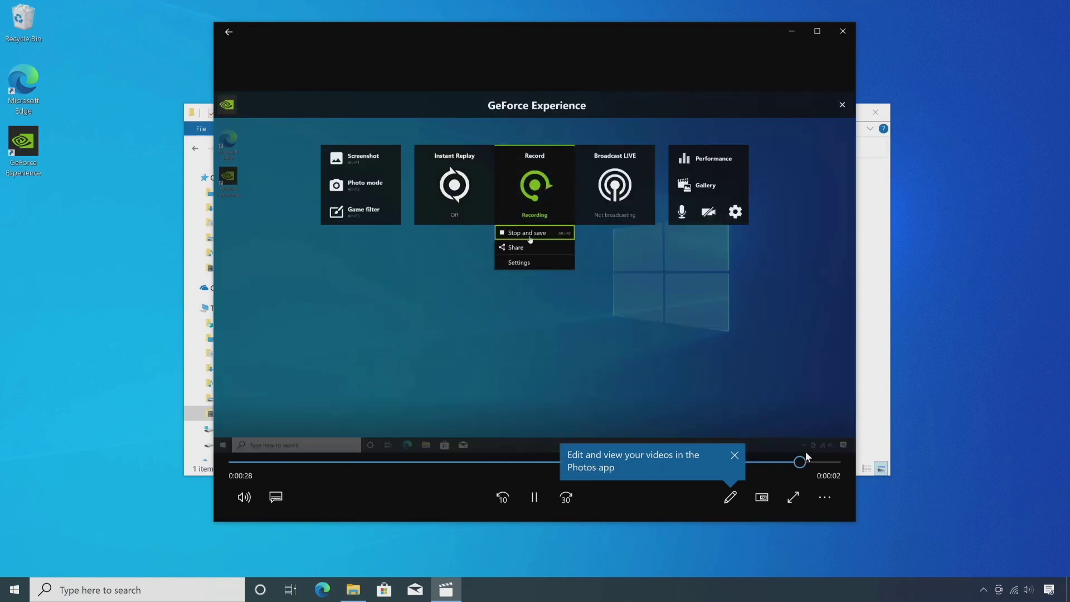
pyautogui.click(842, 31)
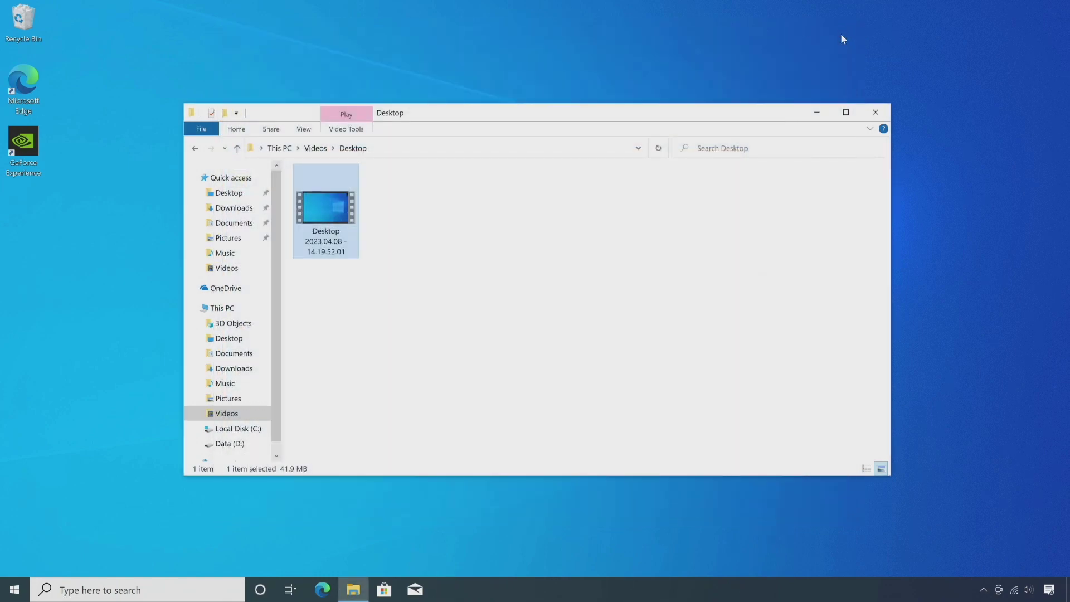
# Close the Videos > Desktop File Explorer window.
pyautogui.click(876, 112)
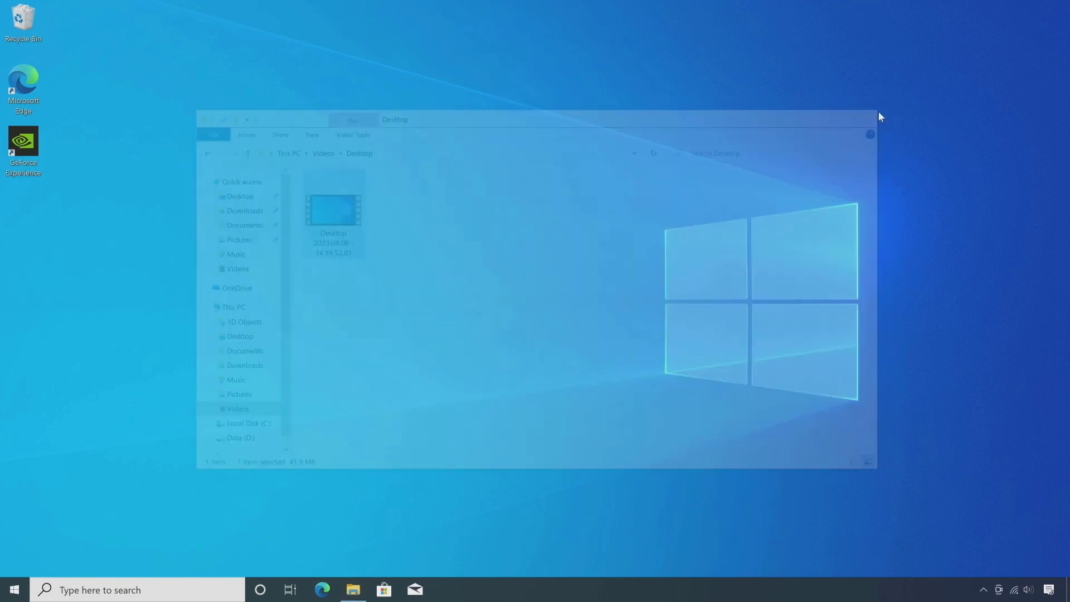